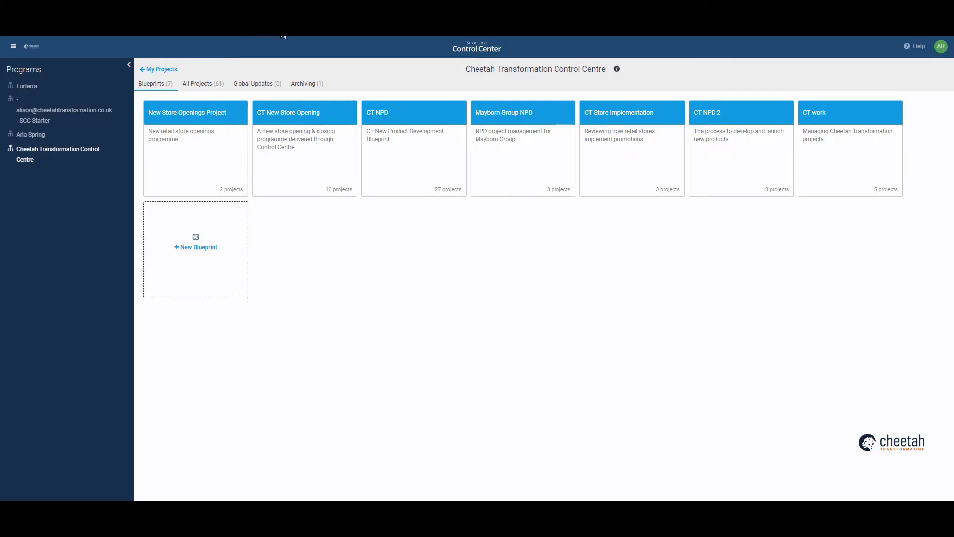
Start a new global update of the type Add New Column.
{"action": "left_click", "coordinate": [261, 86]}
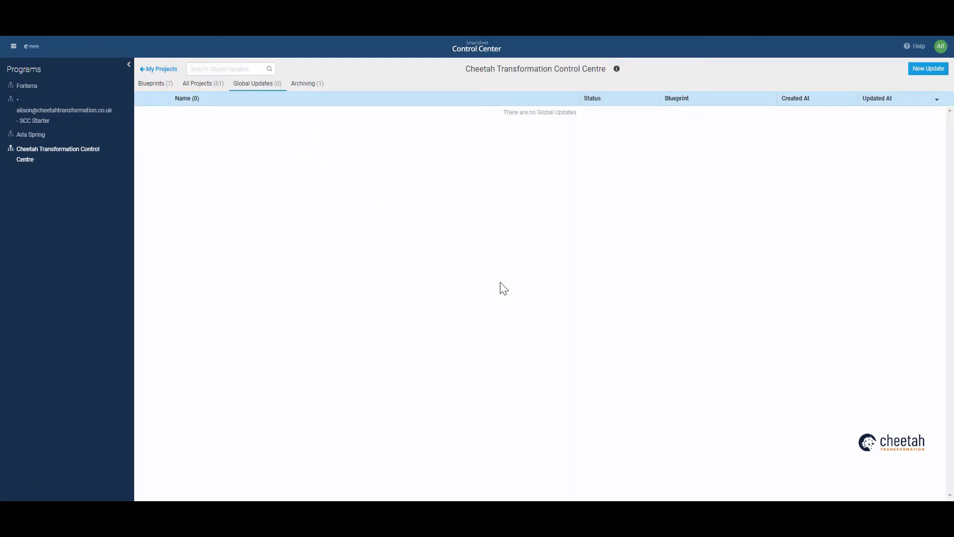
{"action": "left_click", "coordinate": [938, 68]}
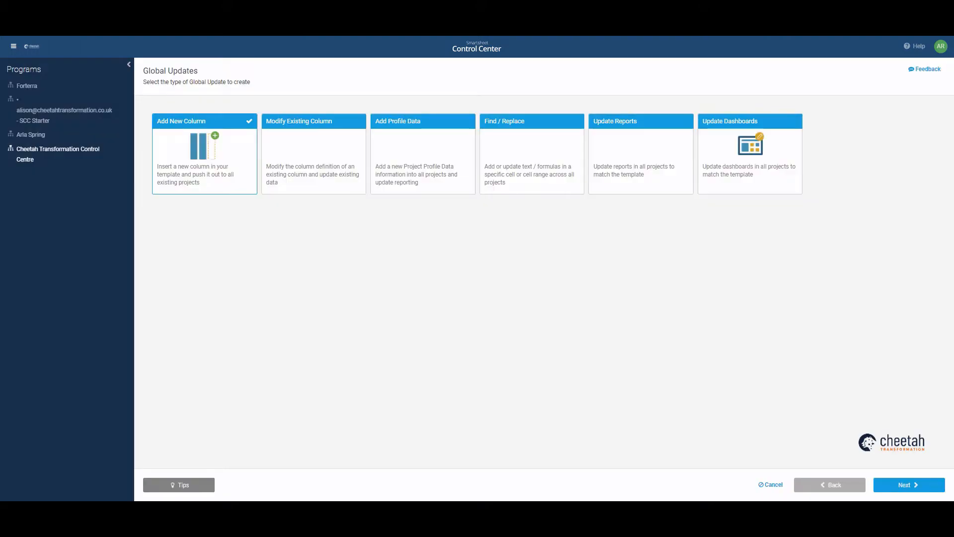
{"action": "left_click", "coordinate": [906, 485]}
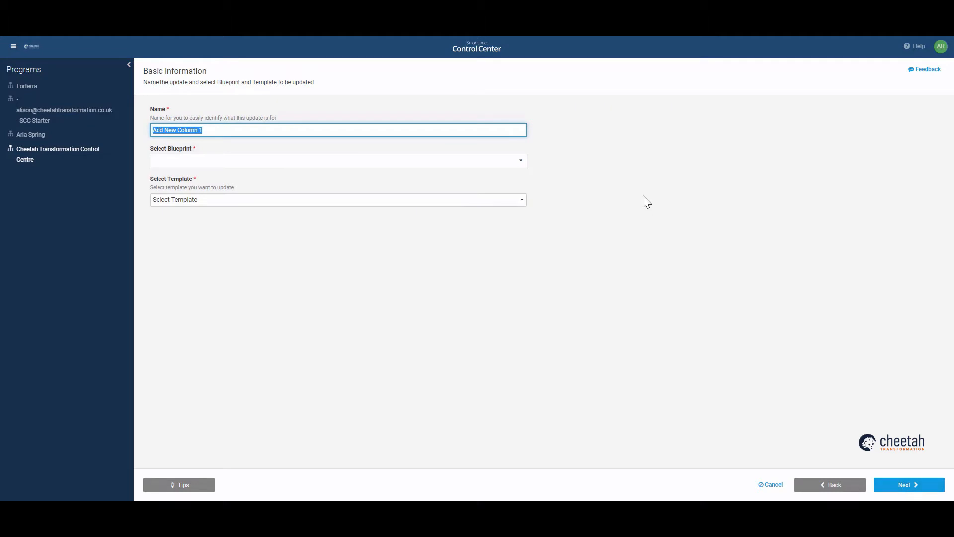
Name the global update "Add at risk column to project plan".
{"action": "left_click", "coordinate": [510, 130]}
{"action": "key", "text": "BackSpace"}
{"action": "key", "text": "BackSpace"}
{"action": "key", "text": "BackSpace"}
{"action": "key", "text": "BackSpace"}
{"action": "key", "text": "BackSpace"}
{"action": "key", "text": "BackSpace"}
{"action": "key", "text": "BackSpace"}
{"action": "key", "text": "BackSpace"}
{"action": "key", "text": "BackSpace"}
{"action": "key", "text": "BackSpace"}
{"action": "key", "text": "BackSpace"}
{"action": "key", "text": "BackSpace"}
{"action": "key", "text": "BackSpace"}
{"action": "key", "text": "BackSpace"}
{"action": "type", "text": "Add a"}
{"action": "key", "text": "BackSpace"}
{"action": "key", "text": "BackSpace"}
{"action": "type", "text": "at risk column to project plan"}
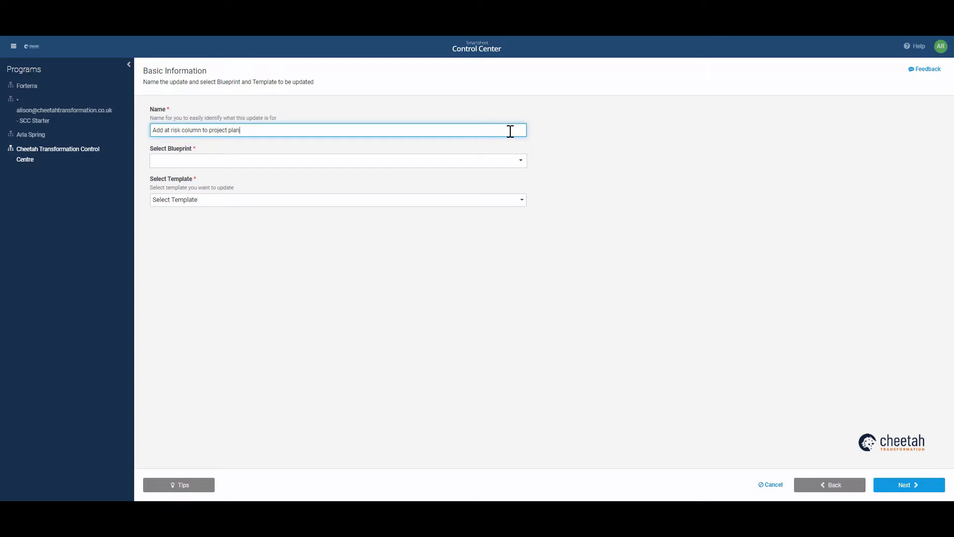
Choose the CT NPD 2 blueprint and its "2. Project plan" template for the update, and continue to the column setup.
{"action": "left_click", "coordinate": [522, 162]}
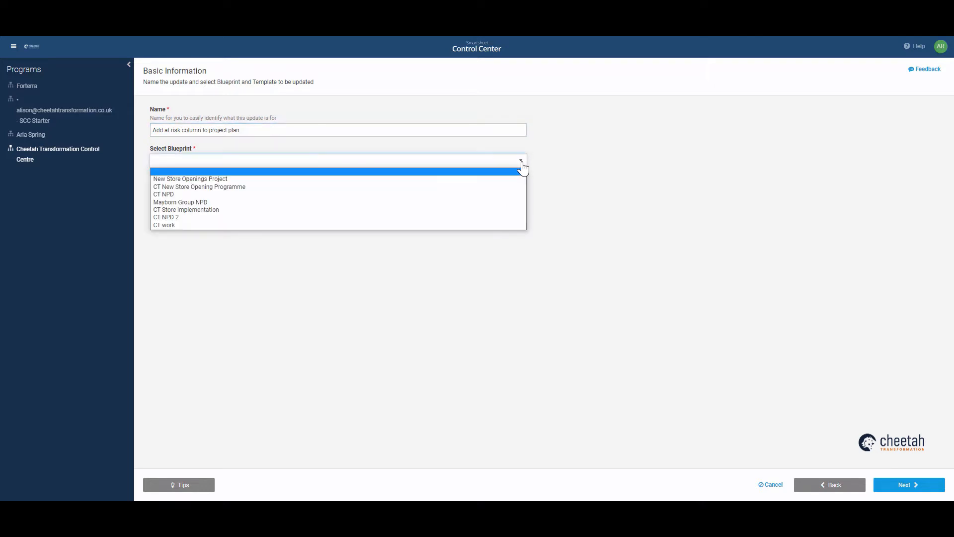
{"action": "left_click", "coordinate": [400, 219]}
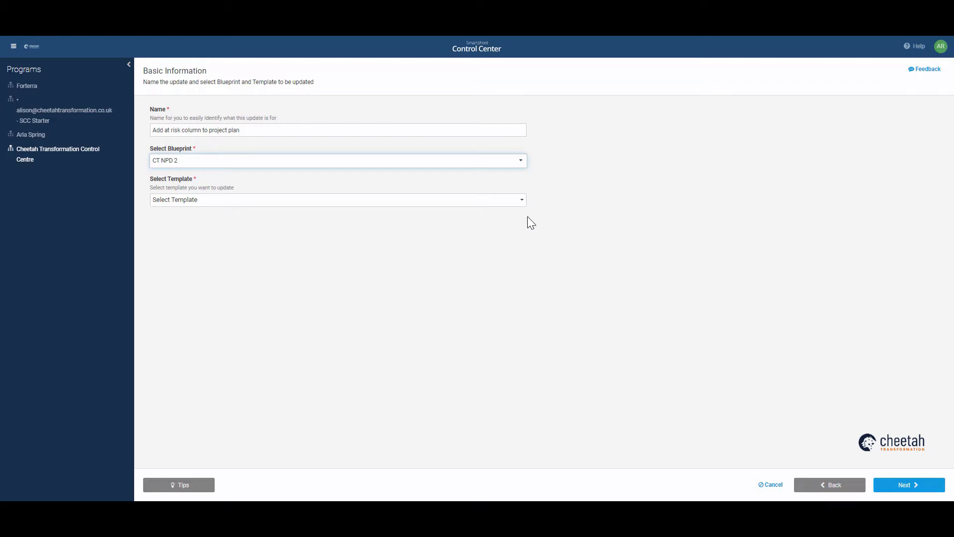
{"action": "left_click", "coordinate": [522, 202]}
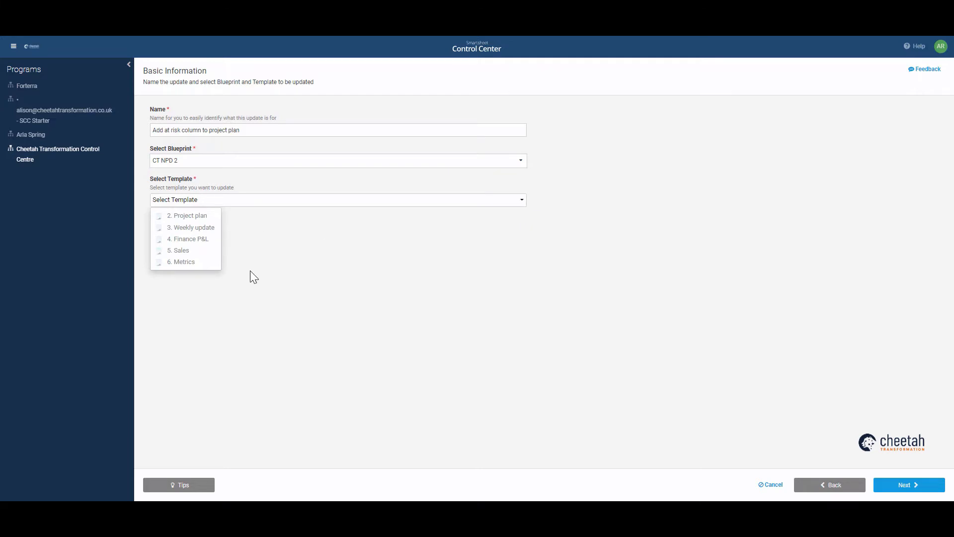
{"action": "left_click", "coordinate": [206, 216]}
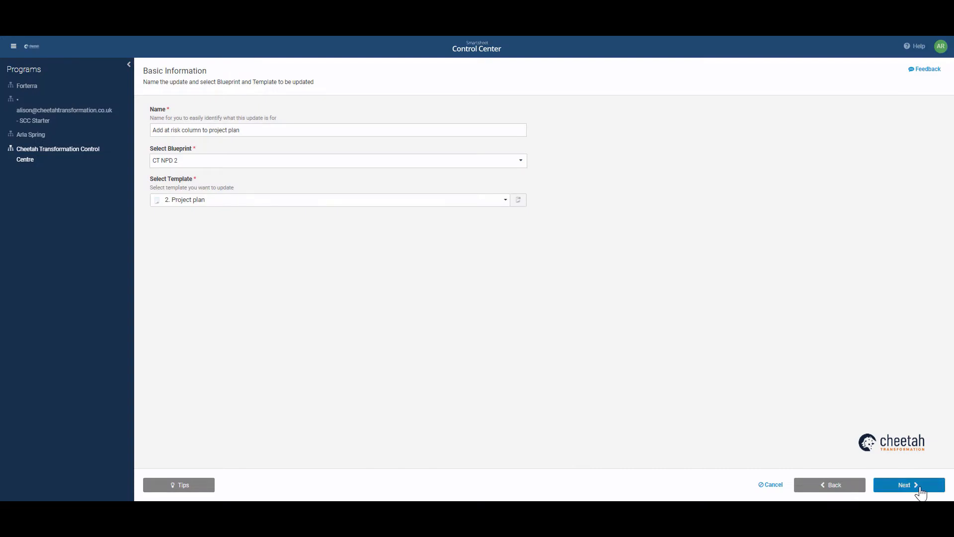
{"action": "left_click", "coordinate": [919, 489]}
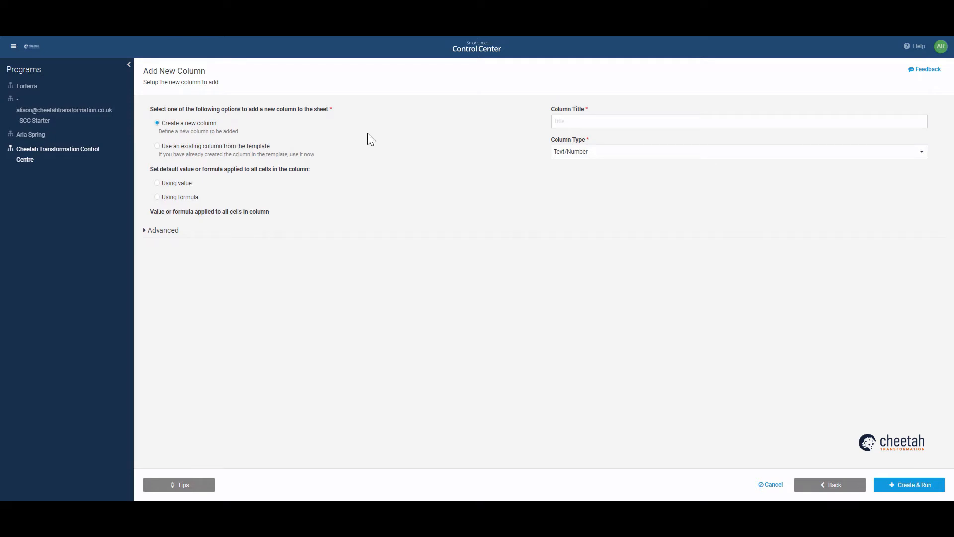
Define a new column titled "At risk" with the Symbols type and the red flag symbol.
{"action": "left_click", "coordinate": [576, 121]}
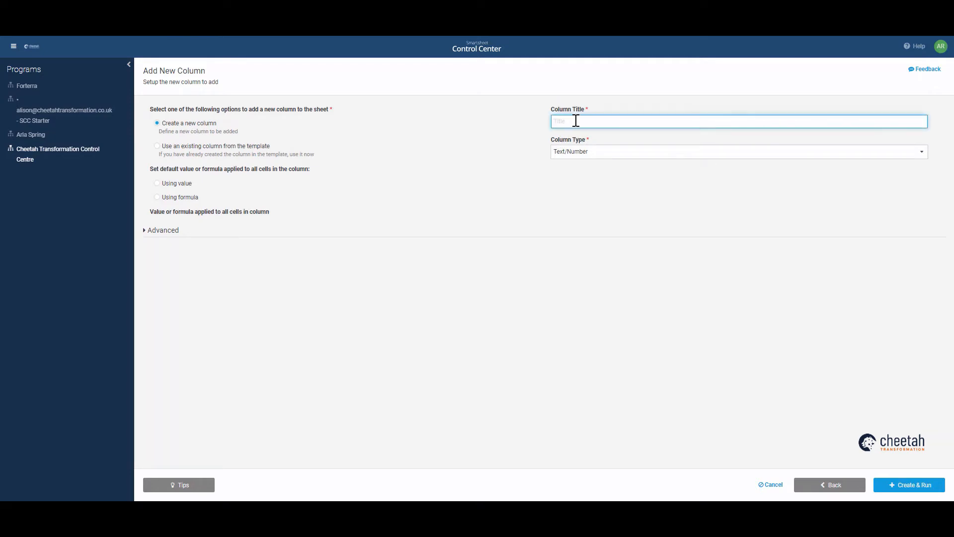
{"action": "type", "text": "At risk"}
{"action": "left_click", "coordinate": [920, 151]}
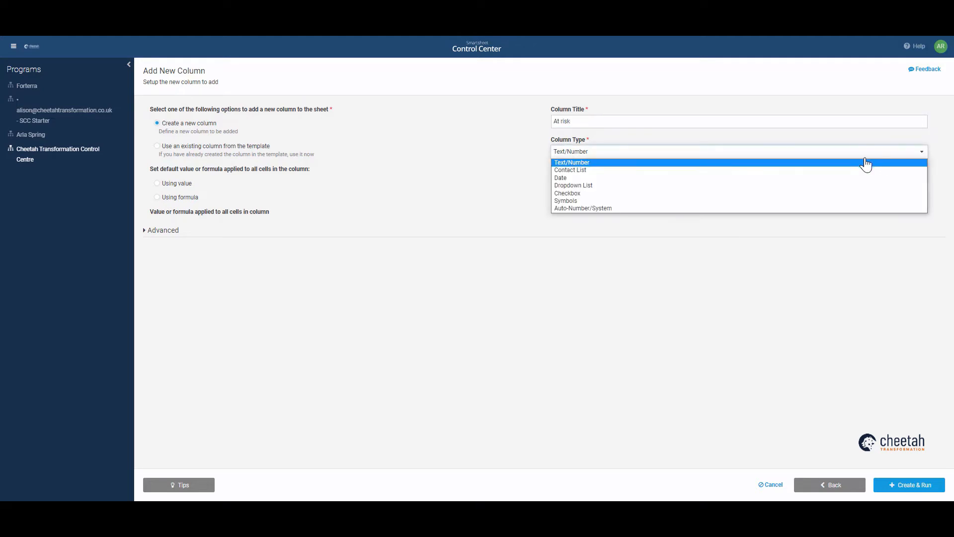
{"action": "left_click", "coordinate": [786, 201]}
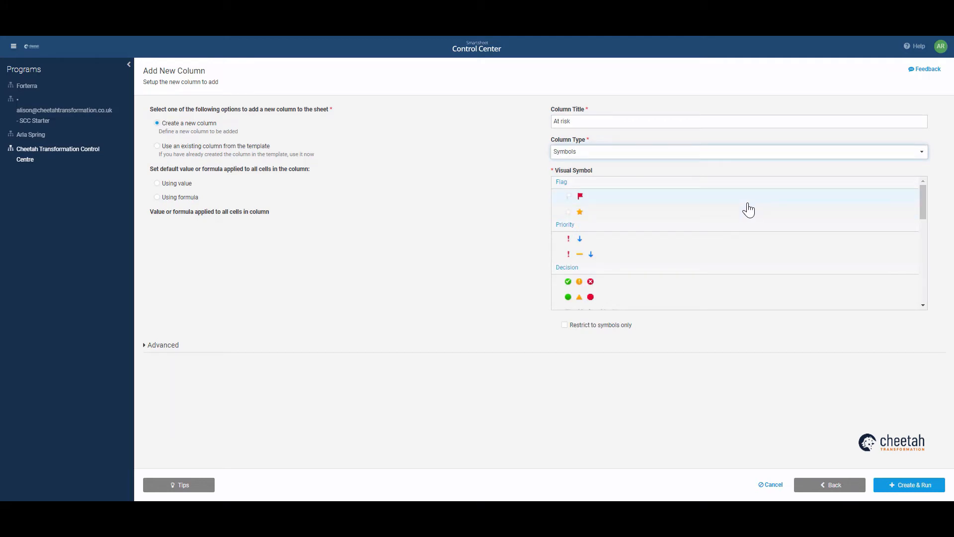
{"action": "left_click", "coordinate": [748, 203]}
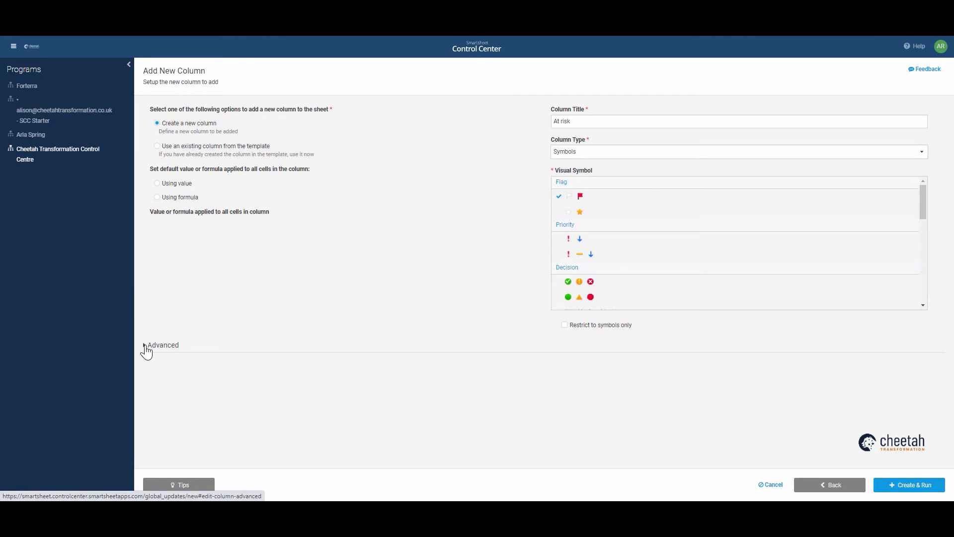
Position the new column before Status in the advanced settings, and create and run the update.
{"action": "left_click", "coordinate": [146, 346]}
{"action": "left_click_drag", "start_coordinate": [952, 251], "coordinate": [952, 328]}
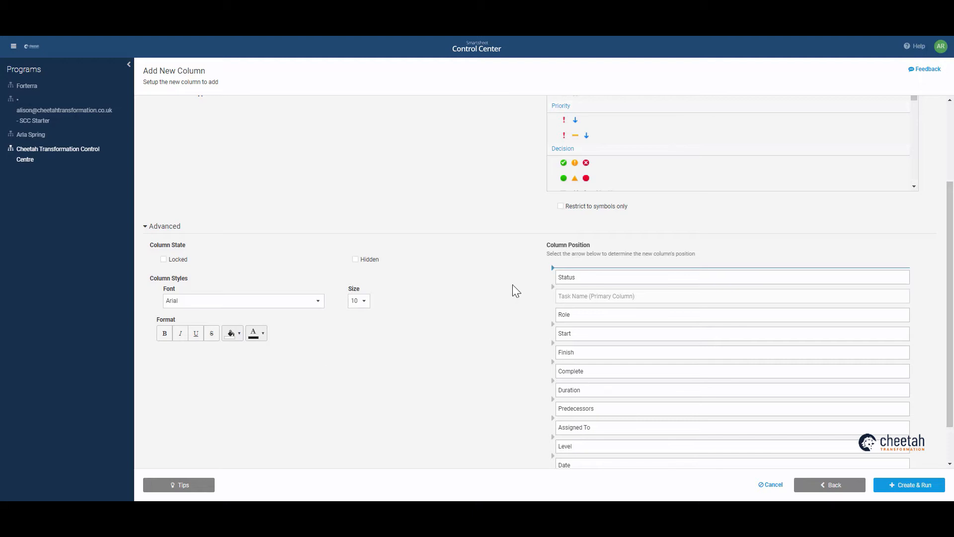
{"action": "left_click", "coordinate": [553, 363]}
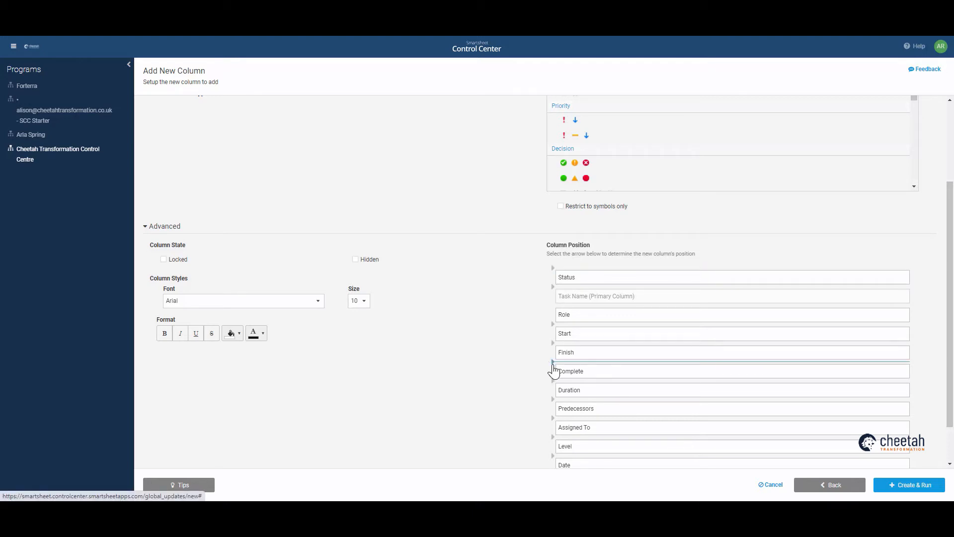
{"action": "left_click", "coordinate": [553, 267]}
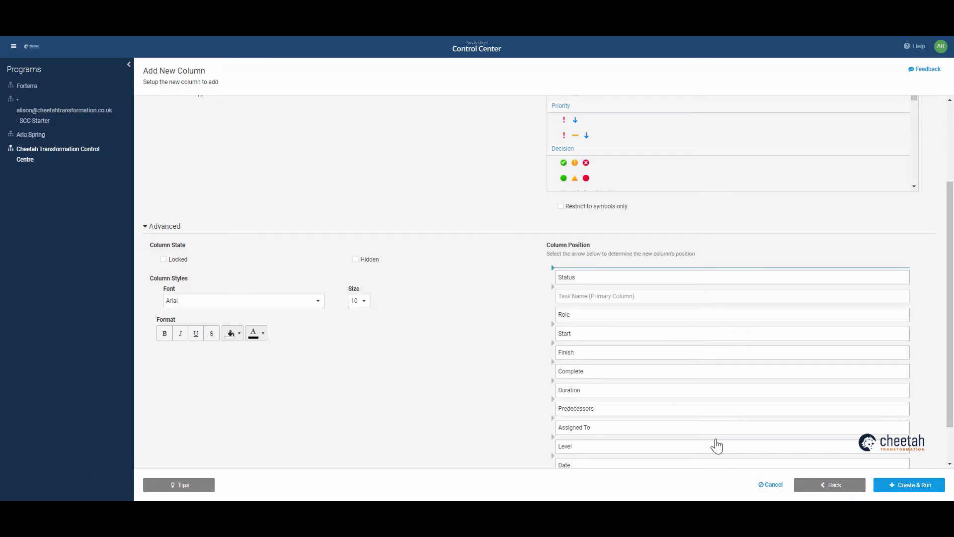
{"action": "left_click", "coordinate": [913, 490]}
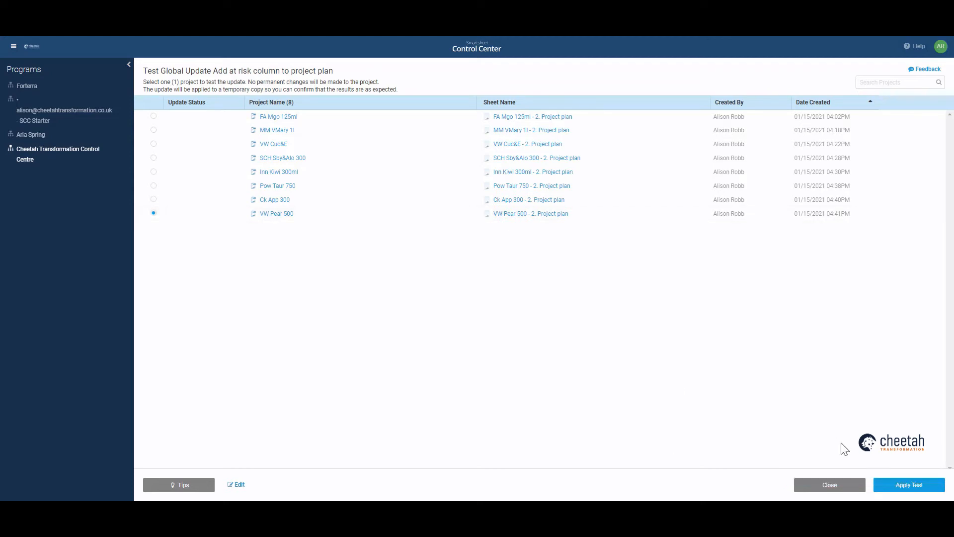
Apply the test of the global update to the VW Pear 500 project and check its status details.
{"action": "left_click", "coordinate": [909, 486]}
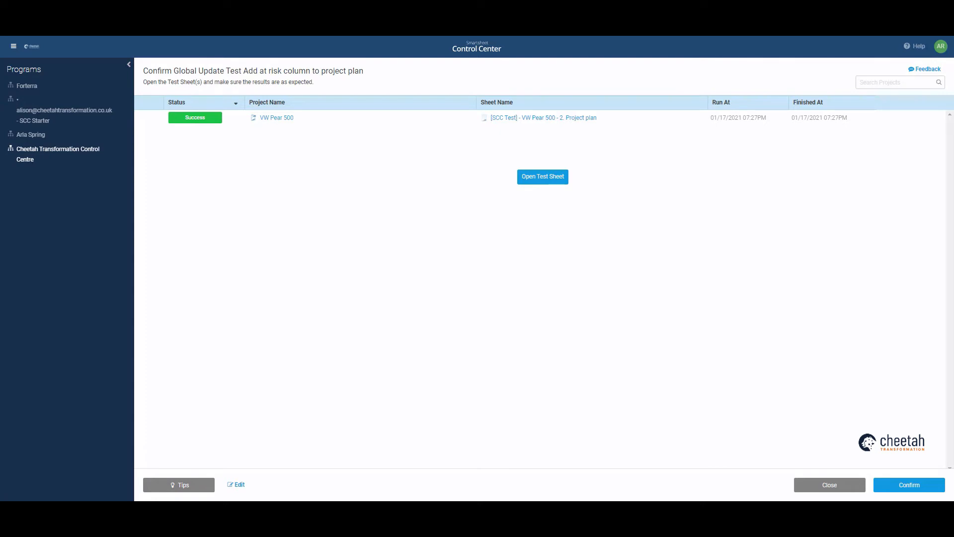
{"action": "mouse_move", "coordinate": [219, 127]}
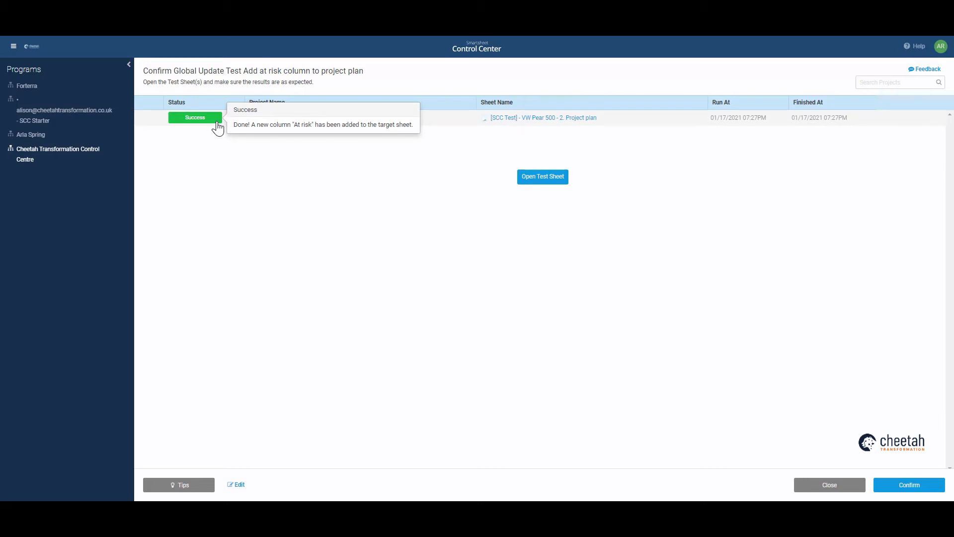
Inspect the At risk column in the VW Pear 500 test sheet, narrow it, and return to the test results without saving.
{"action": "left_click", "coordinate": [555, 188]}
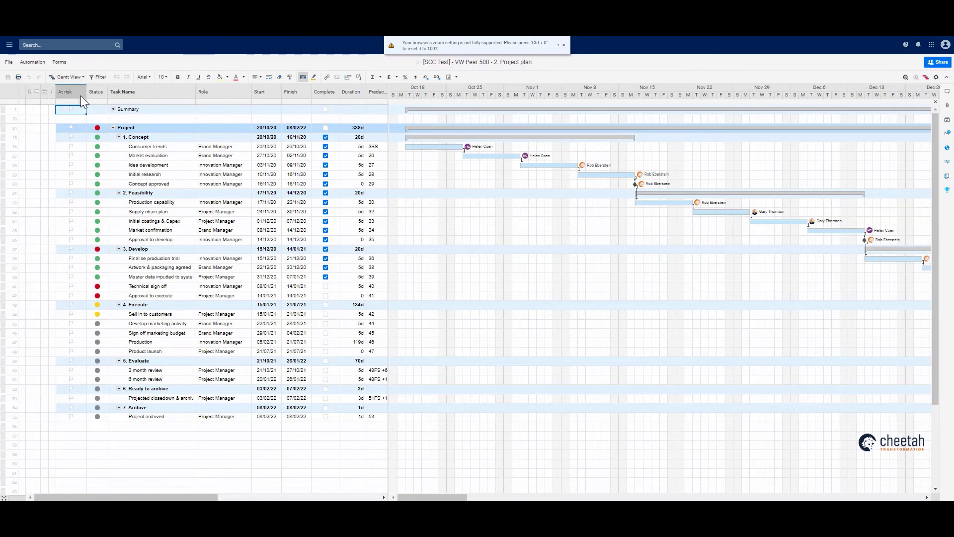
{"action": "left_click_drag", "start_coordinate": [85, 91], "coordinate": [79, 90]}
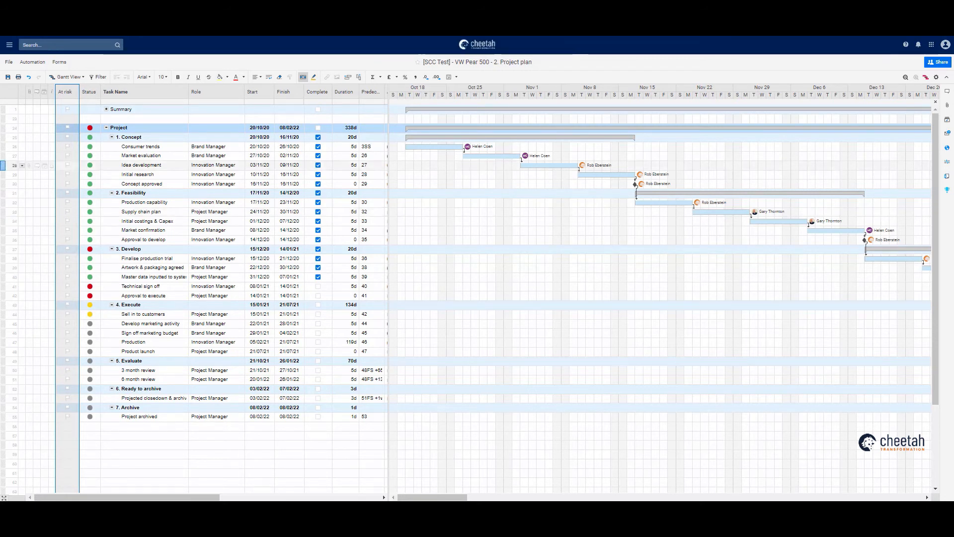
{"action": "key", "text": "alt+Left"}
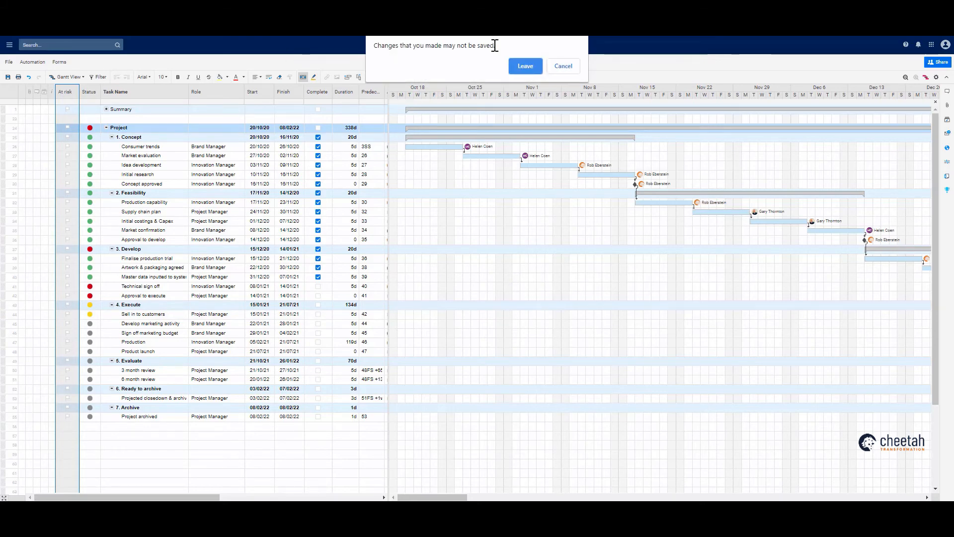
{"action": "left_click", "coordinate": [524, 68]}
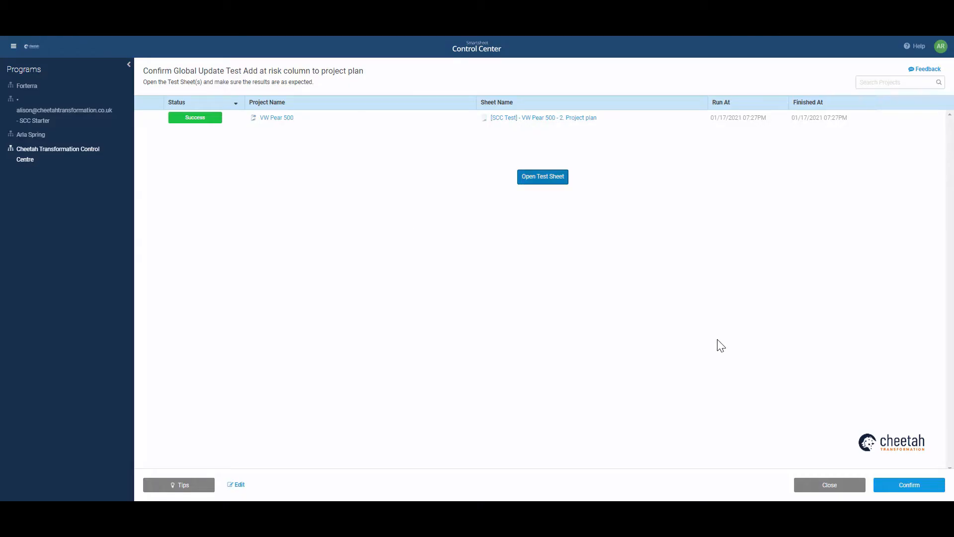
Confirm the test and proceed from the update summary to the selection of projects to update.
{"action": "left_click", "coordinate": [916, 491]}
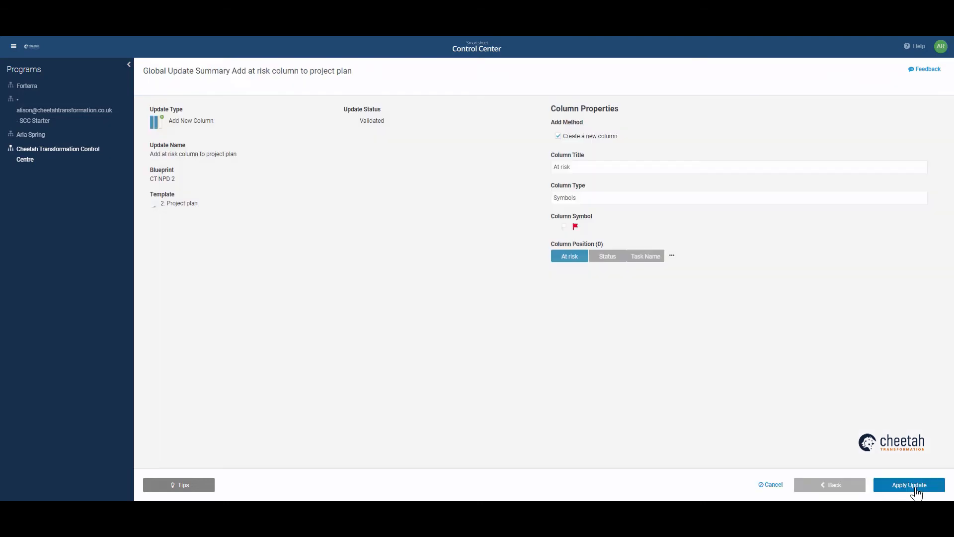
{"action": "left_click", "coordinate": [916, 491]}
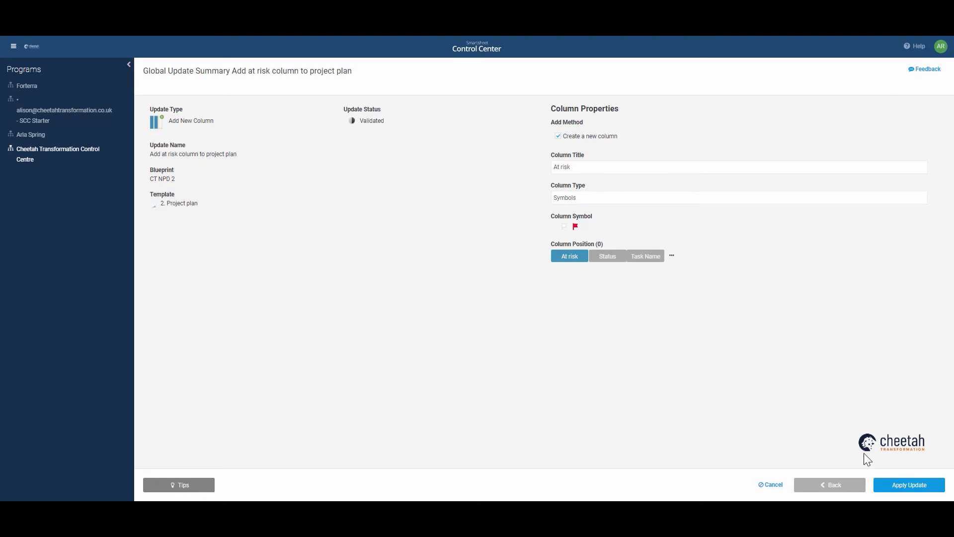
{"action": "left_click", "coordinate": [907, 487]}
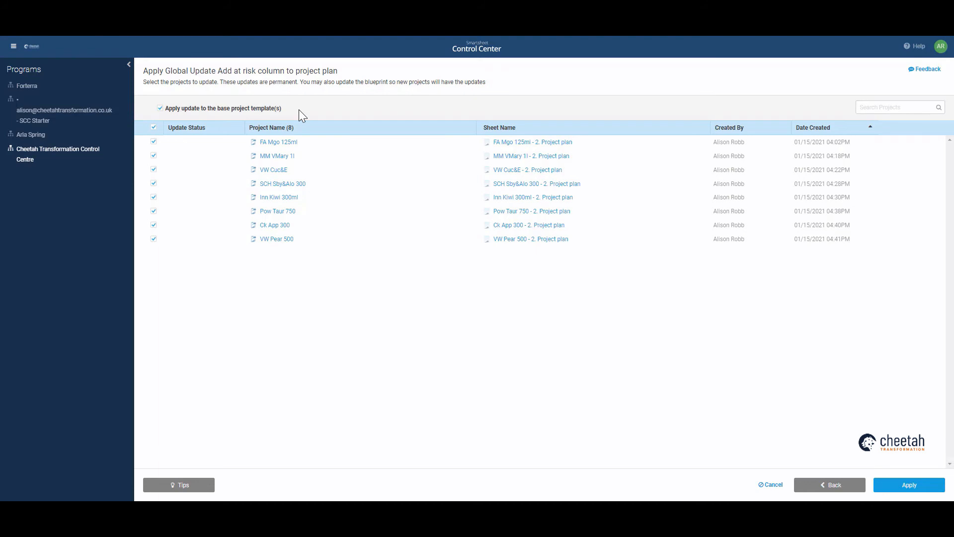
Apply the update permanently to all listed projects and the base project template, and dismiss the completion notice.
{"action": "left_click", "coordinate": [153, 169]}
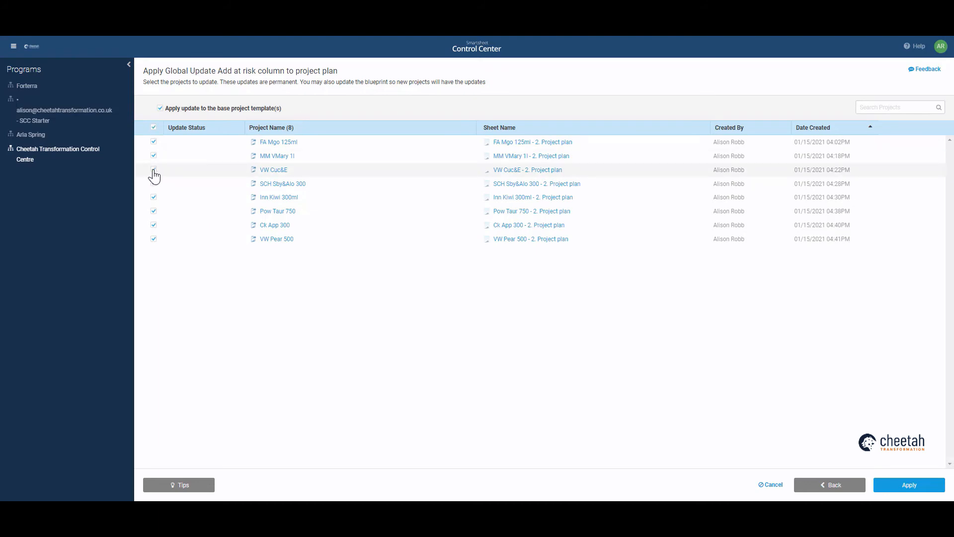
{"action": "left_click", "coordinate": [153, 170]}
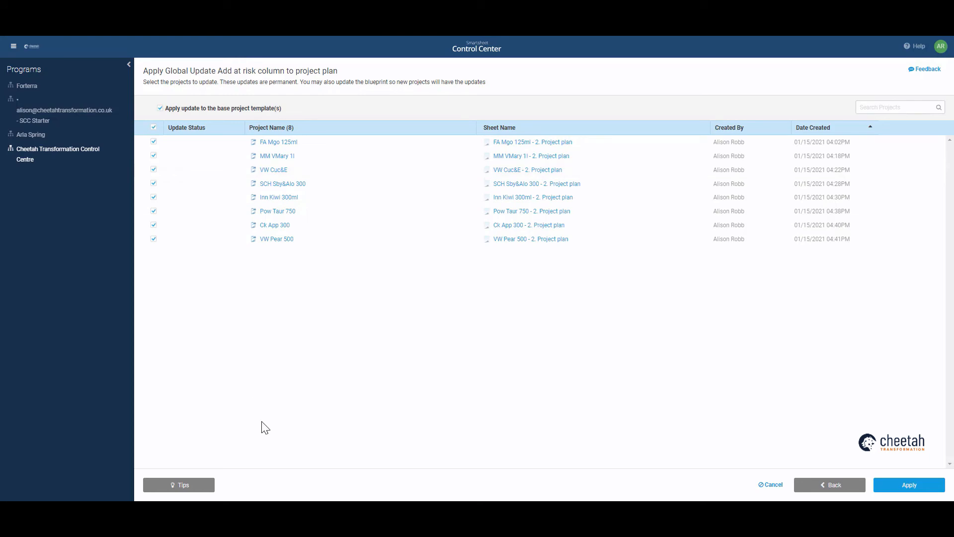
{"action": "left_click", "coordinate": [916, 491]}
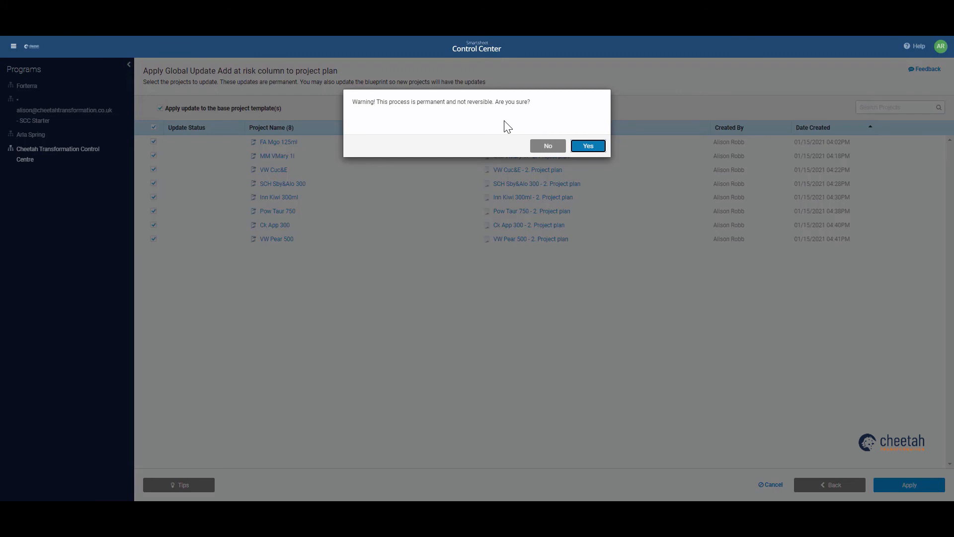
{"action": "left_click", "coordinate": [599, 147]}
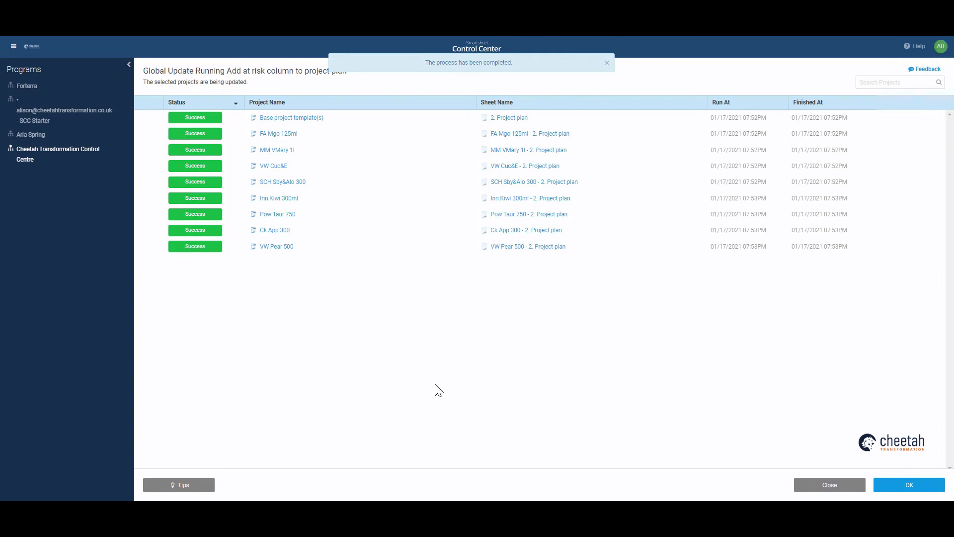
{"action": "left_click", "coordinate": [607, 62]}
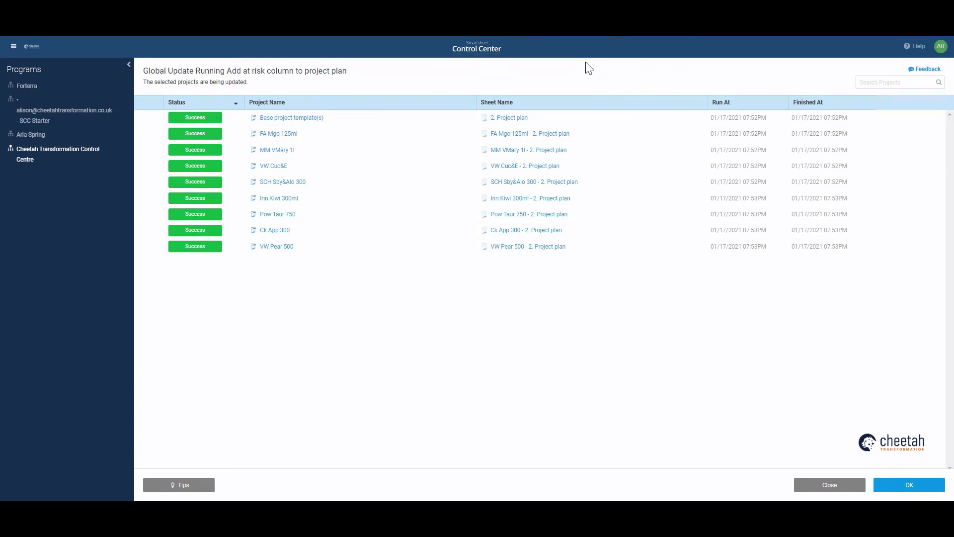